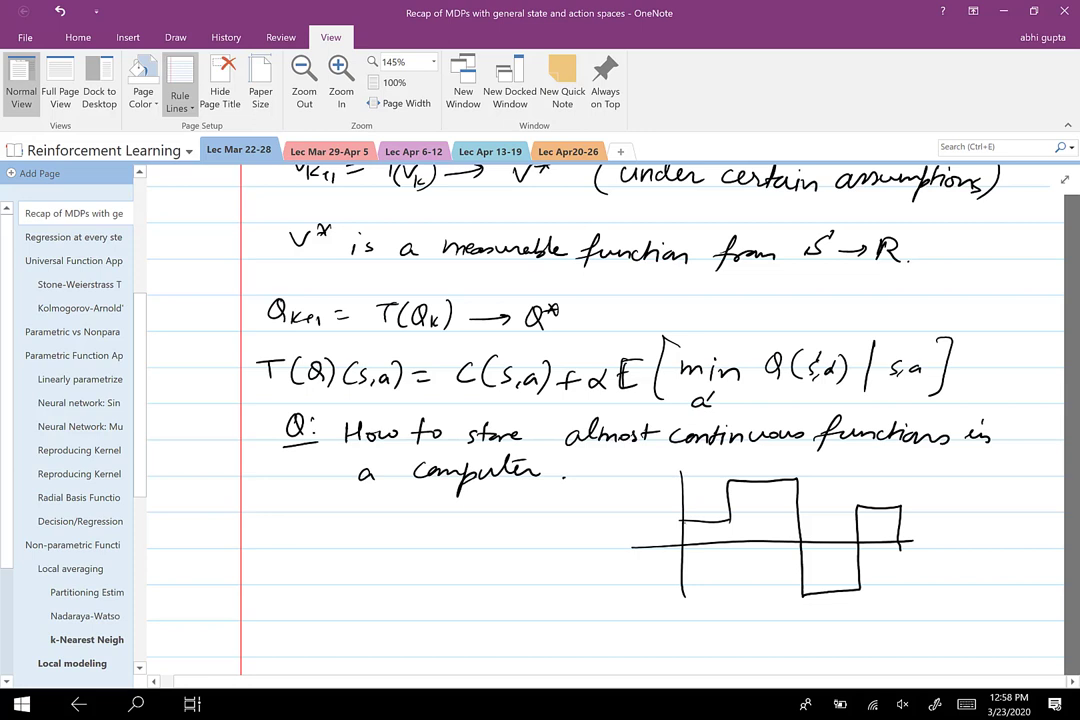
# - Draw a wavy black curve through the graph and trace its step-function approximation over it in red
pyautogui.moveTo(683, 518)
pyautogui.mouseDown()
pyautogui.moveTo(734, 521)
pyautogui.moveTo(748, 484)
pyautogui.moveTo(765, 472)
pyautogui.moveTo(788, 479)
pyautogui.moveTo(803, 506)
pyautogui.moveTo(813, 592)
pyautogui.moveTo(848, 578)
pyautogui.moveTo(870, 512)
pyautogui.moveTo(885, 503)
pyautogui.moveTo(903, 545)
pyautogui.mouseUp()
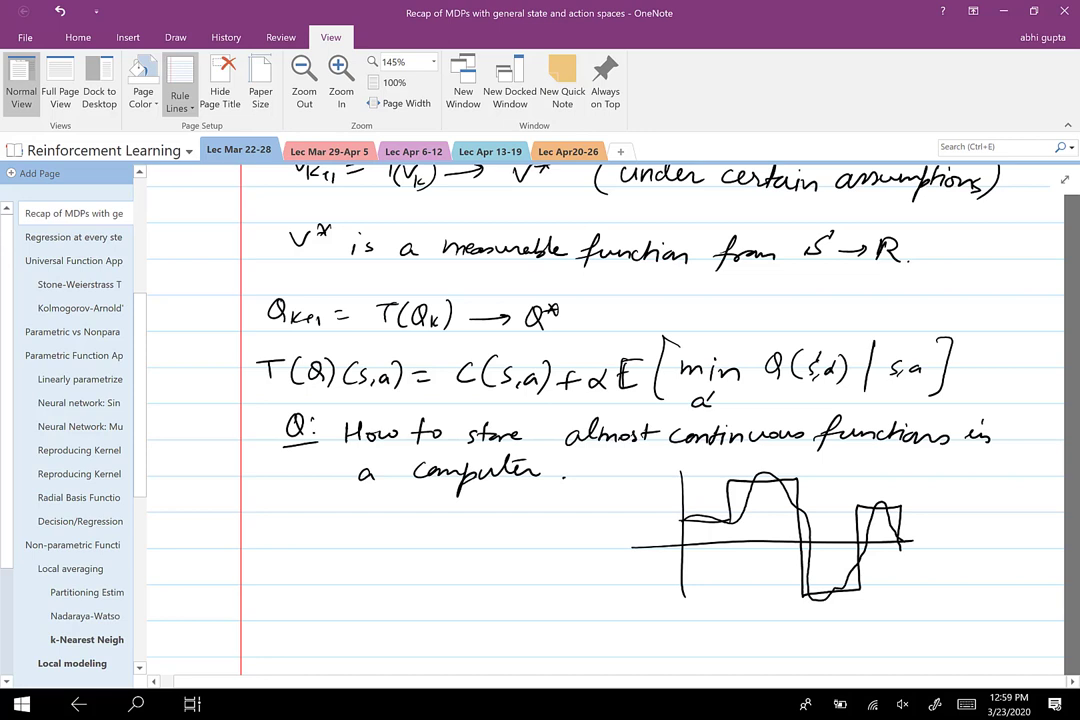
pyautogui.click(175, 37)
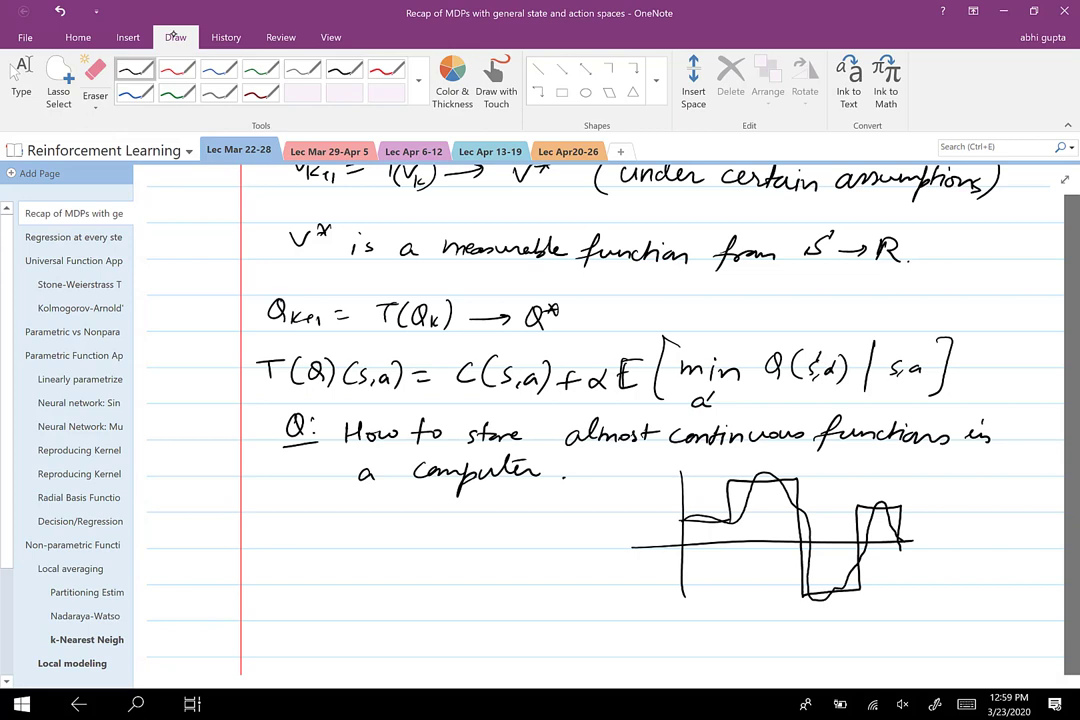
pyautogui.moveTo(680, 520)
pyautogui.mouseDown()
pyautogui.moveTo(729, 517)
pyautogui.moveTo(730, 490)
pyautogui.moveTo(795, 482)
pyautogui.moveTo(800, 575)
pyautogui.moveTo(835, 592)
pyautogui.moveTo(858, 582)
pyautogui.moveTo(858, 548)
pyautogui.moveTo(879, 508)
pyautogui.moveTo(900, 547)
pyautogui.mouseUp()
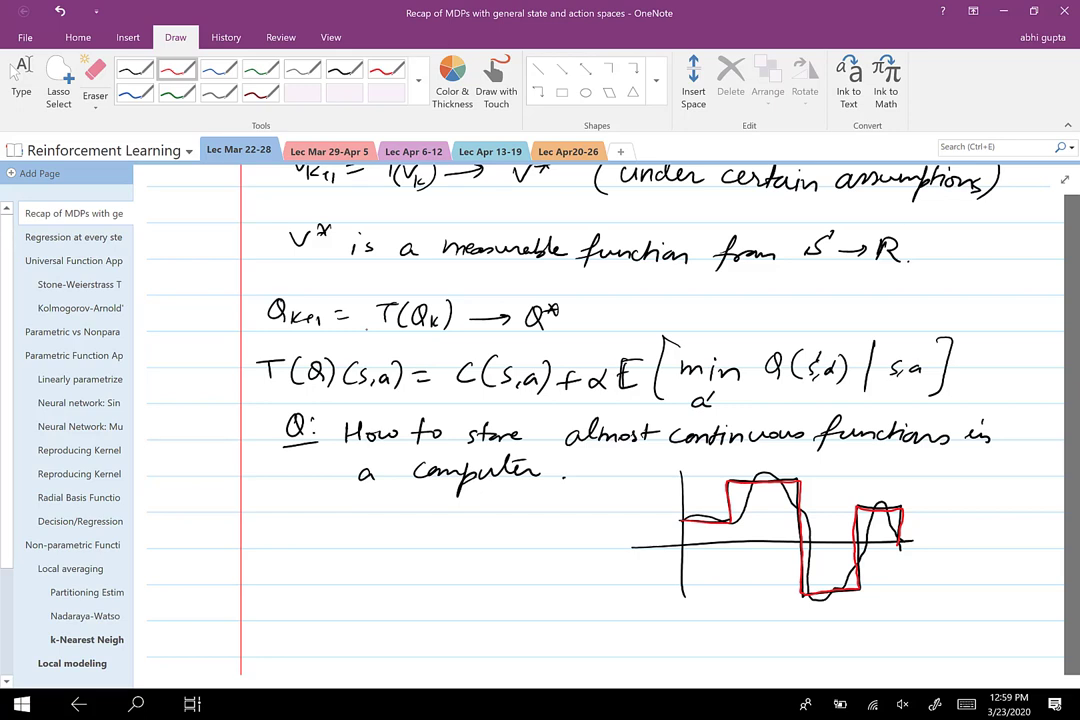
pyautogui.click(135, 68)
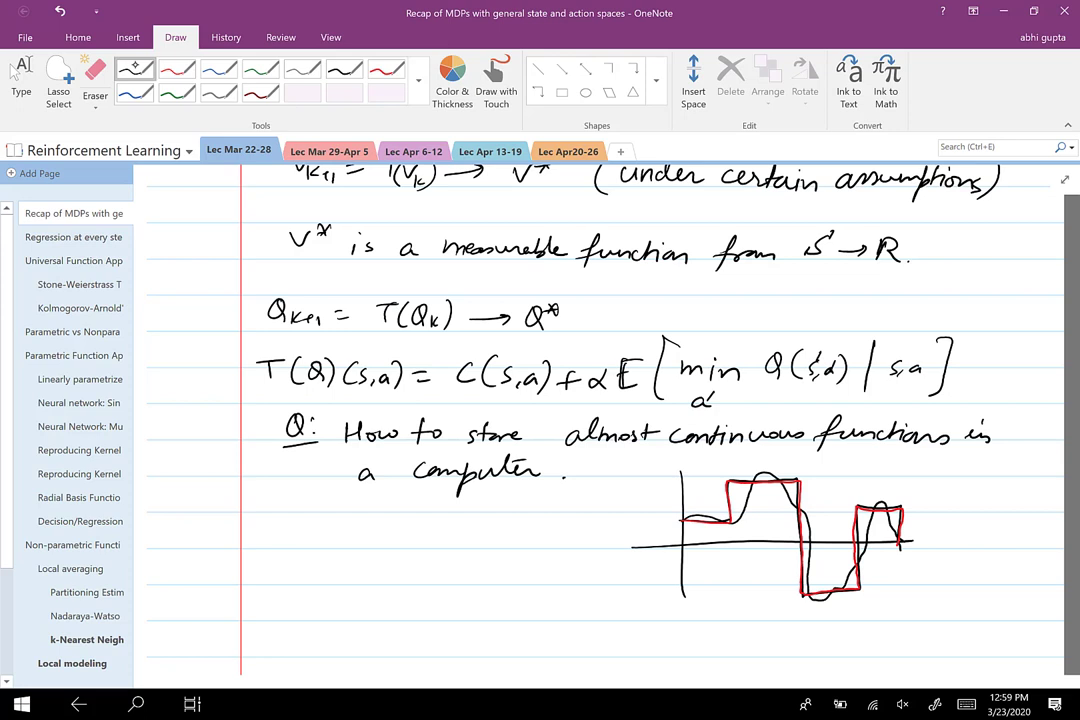
pyautogui.scroll(2, 600, 420)
# - Handwrite 'A - use function approximators (parametrized in some way)' to the left of the graph
pyautogui.click(20, 80)
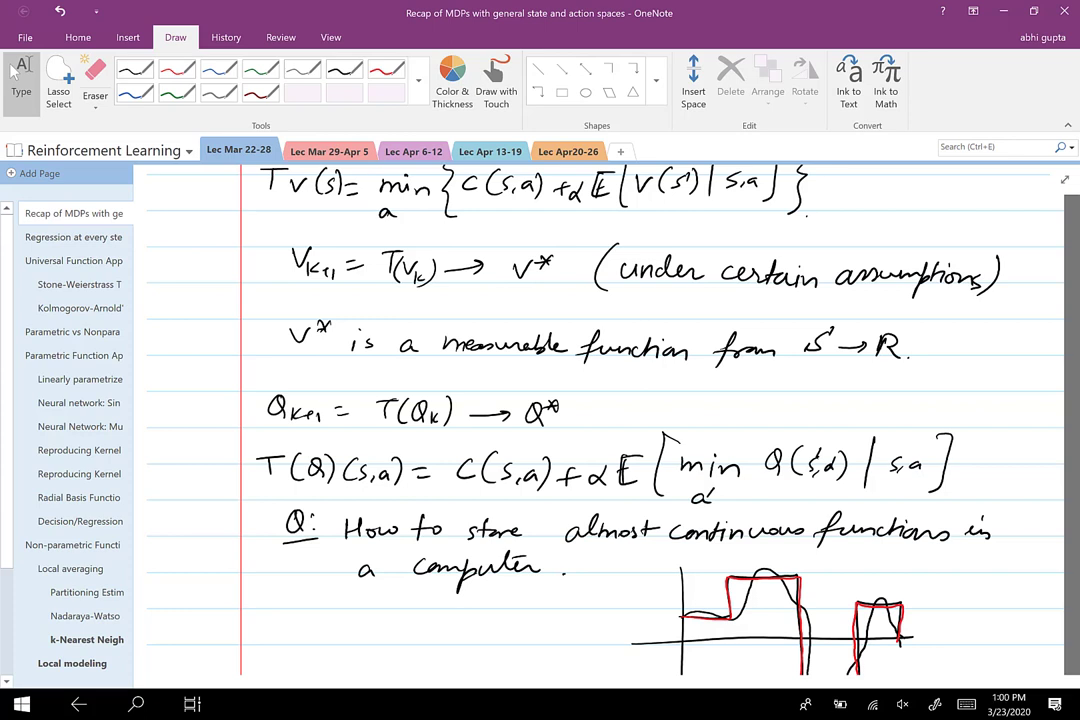
pyautogui.scroll(-5, 600, 420)
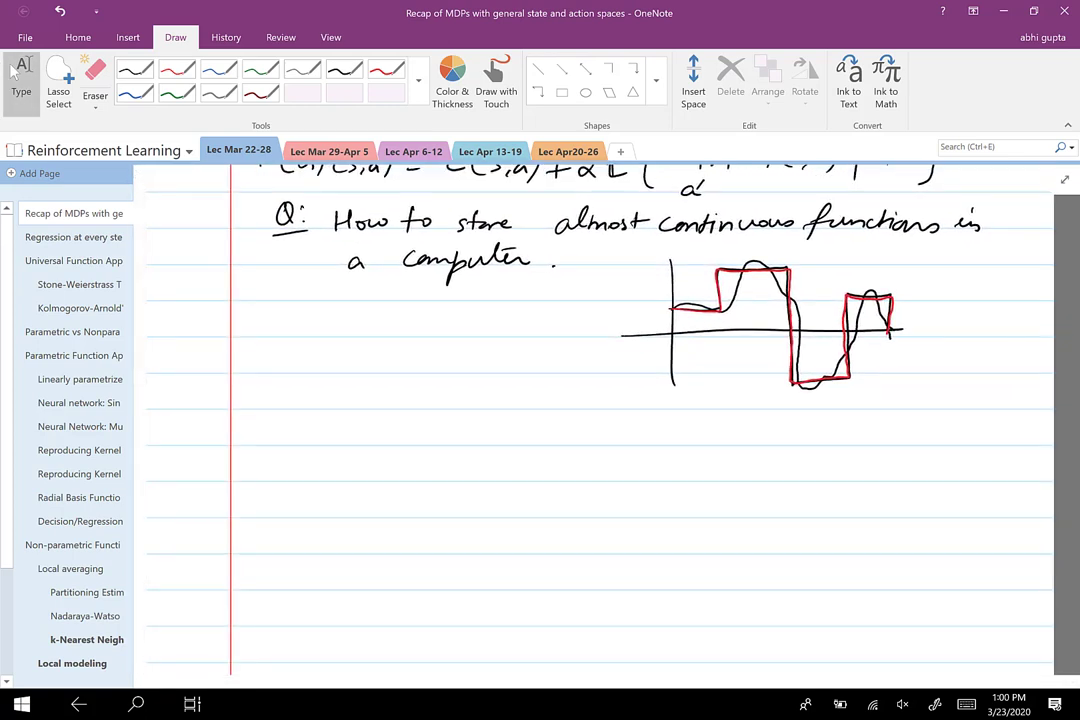
pyautogui.scroll(-1, 600, 420)
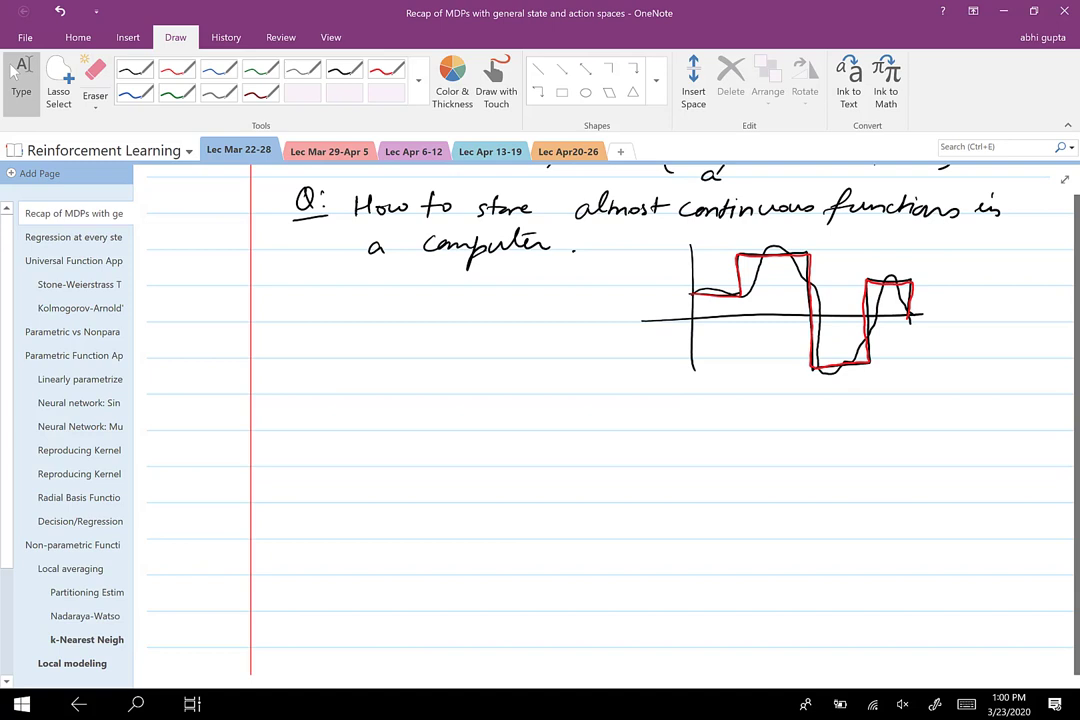
pyautogui.moveTo(263, 309); pyautogui.dragTo(368, 317)
pyautogui.click(330, 305)
pyautogui.moveTo(383, 312)
pyautogui.mouseDown()
pyautogui.moveTo(420, 330)
pyautogui.moveTo(455, 315)
pyautogui.moveTo(545, 316)
pyautogui.mouseUp()
pyautogui.moveTo(360, 342)
pyautogui.mouseDown()
pyautogui.moveTo(469, 353)
pyautogui.moveTo(482, 340)
pyautogui.moveTo(491, 352)
pyautogui.moveTo(634, 361)
pyautogui.moveTo(698, 350)
pyautogui.moveTo(667, 344)
pyautogui.mouseUp()
pyautogui.moveTo(352, 387)
pyautogui.mouseDown()
pyautogui.moveTo(360, 398)
pyautogui.moveTo(528, 390)
pyautogui.moveTo(546, 413)
pyautogui.mouseUp()
pyautogui.moveTo(561, 379); pyautogui.dragTo(561, 408)
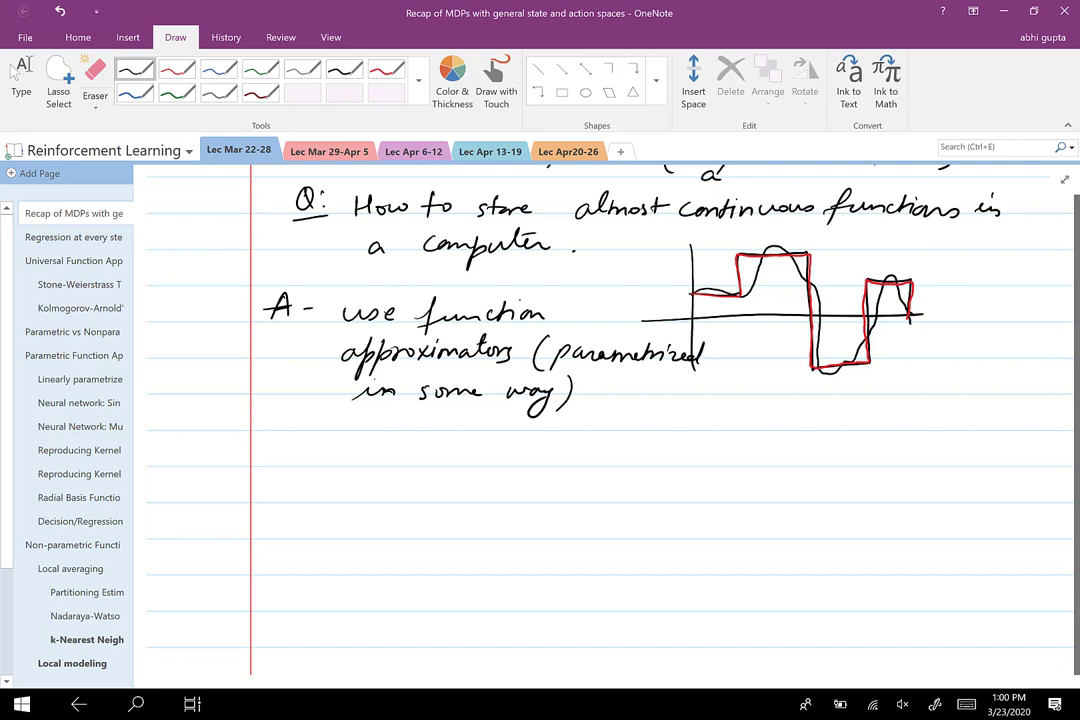
# - Draw a divider line under the answer and write an underlined 'RL problem:' heading
pyautogui.moveTo(234, 437); pyautogui.dragTo(1055, 426)
pyautogui.moveTo(299, 446)
pyautogui.mouseDown()
pyautogui.moveTo(312, 465)
pyautogui.moveTo(330, 462)
pyautogui.mouseUp()
pyautogui.moveTo(355, 452)
pyautogui.mouseDown()
pyautogui.moveTo(356, 466)
pyautogui.moveTo(370, 455)
pyautogui.mouseUp()
pyautogui.moveTo(378, 460); pyautogui.dragTo(397, 457)
pyautogui.moveTo(404, 445); pyautogui.dragTo(418, 462)
pyautogui.moveTo(420, 456); pyautogui.dragTo(452, 460)
pyautogui.moveTo(463, 452); pyautogui.dragTo(465, 461)
pyautogui.moveTo(300, 479); pyautogui.dragTo(453, 475)
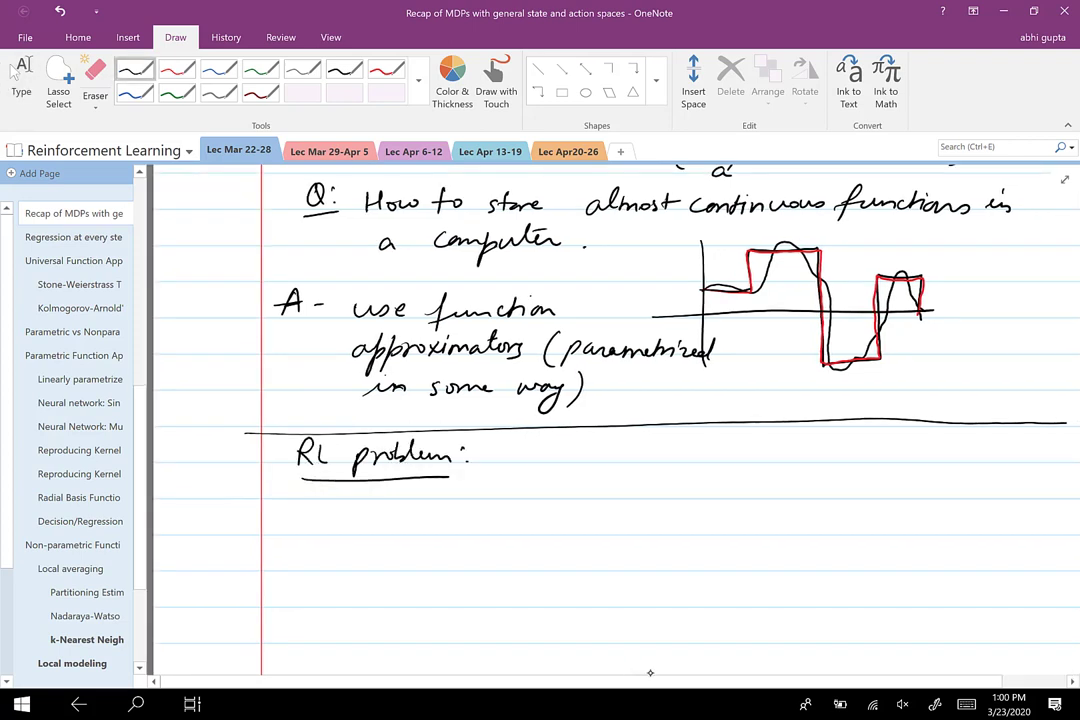
# - Write the first tuple (s1, a1, r1) after the heading
pyautogui.click(524, 461)
pyautogui.moveTo(522, 446)
pyautogui.mouseDown()
pyautogui.moveTo(509, 460)
pyautogui.moveTo(557, 463)
pyautogui.mouseUp()
pyautogui.moveTo(563, 453)
pyautogui.mouseDown()
pyautogui.moveTo(561, 465)
pyautogui.moveTo(583, 468)
pyautogui.mouseUp()
pyautogui.moveTo(589, 453); pyautogui.dragTo(600, 460)
pyautogui.moveTo(605, 457); pyautogui.dragTo(604, 470)
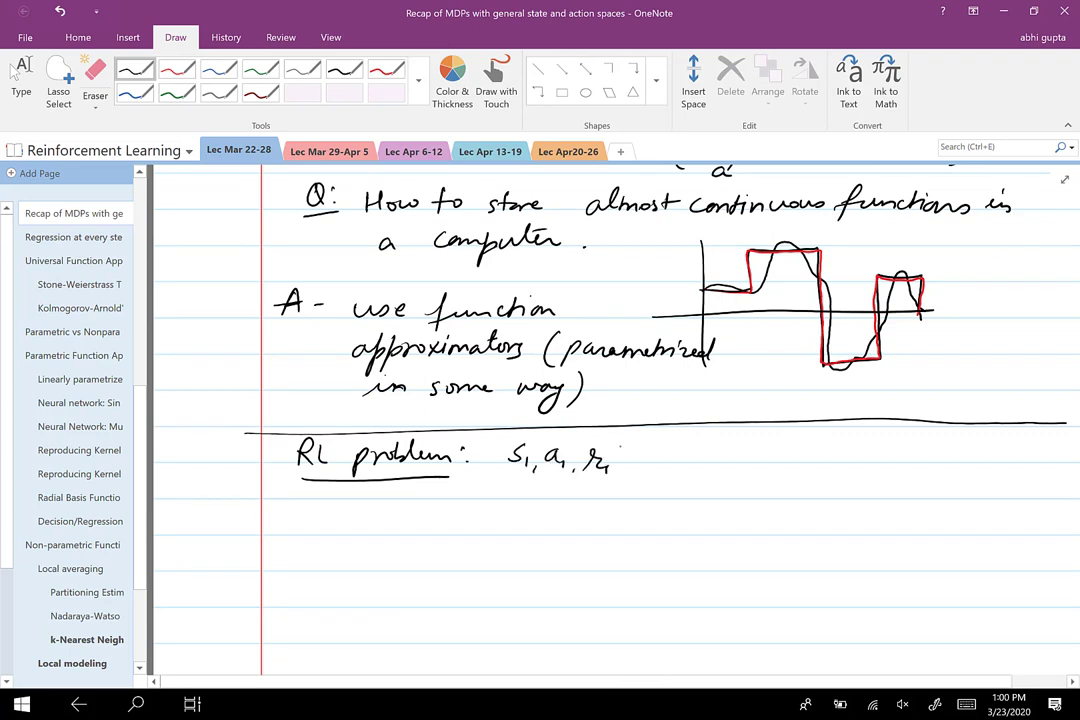
pyautogui.moveTo(506, 445); pyautogui.dragTo(503, 480)
pyautogui.moveTo(616, 444); pyautogui.dragTo(612, 486)
# - Add the second tuple (s2, a2, r2) followed by trailing dots
pyautogui.moveTo(650, 447)
pyautogui.mouseDown()
pyautogui.moveTo(645, 477)
pyautogui.moveTo(630, 475)
pyautogui.moveTo(657, 465)
pyautogui.mouseUp()
pyautogui.moveTo(672, 456)
pyautogui.mouseDown()
pyautogui.moveTo(671, 466)
pyautogui.moveTo(688, 462)
pyautogui.mouseUp()
pyautogui.moveTo(693, 458); pyautogui.dragTo(716, 457)
pyautogui.moveTo(720, 458); pyautogui.dragTo(772, 470)
pyautogui.moveTo(795, 462); pyautogui.dragTo(806, 462)
pyautogui.moveTo(812, 461); pyautogui.dragTo(856, 459)
pyautogui.moveTo(874, 458); pyautogui.dragTo(880, 458)
pyautogui.click(897, 452)
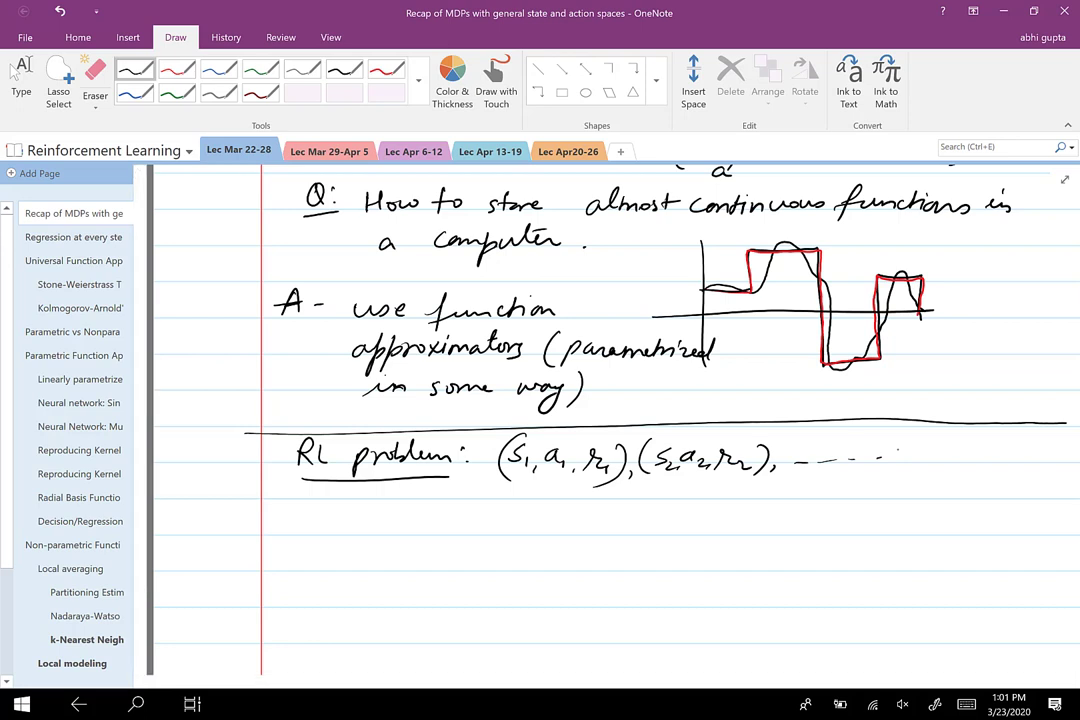
# - Write 'Compute V* using this trajectory' below the RL problem heading
pyautogui.moveTo(348, 508)
pyautogui.mouseDown()
pyautogui.moveTo(383, 520)
pyautogui.moveTo(384, 541)
pyautogui.moveTo(399, 524)
pyautogui.moveTo(513, 521)
pyautogui.moveTo(518, 501)
pyautogui.moveTo(563, 526)
pyautogui.moveTo(606, 548)
pyautogui.mouseUp()
pyautogui.moveTo(646, 512)
pyautogui.mouseDown()
pyautogui.moveTo(668, 528)
pyautogui.moveTo(765, 528)
pyautogui.moveTo(788, 540)
pyautogui.moveTo(840, 526)
pyautogui.moveTo(846, 548)
pyautogui.mouseUp()
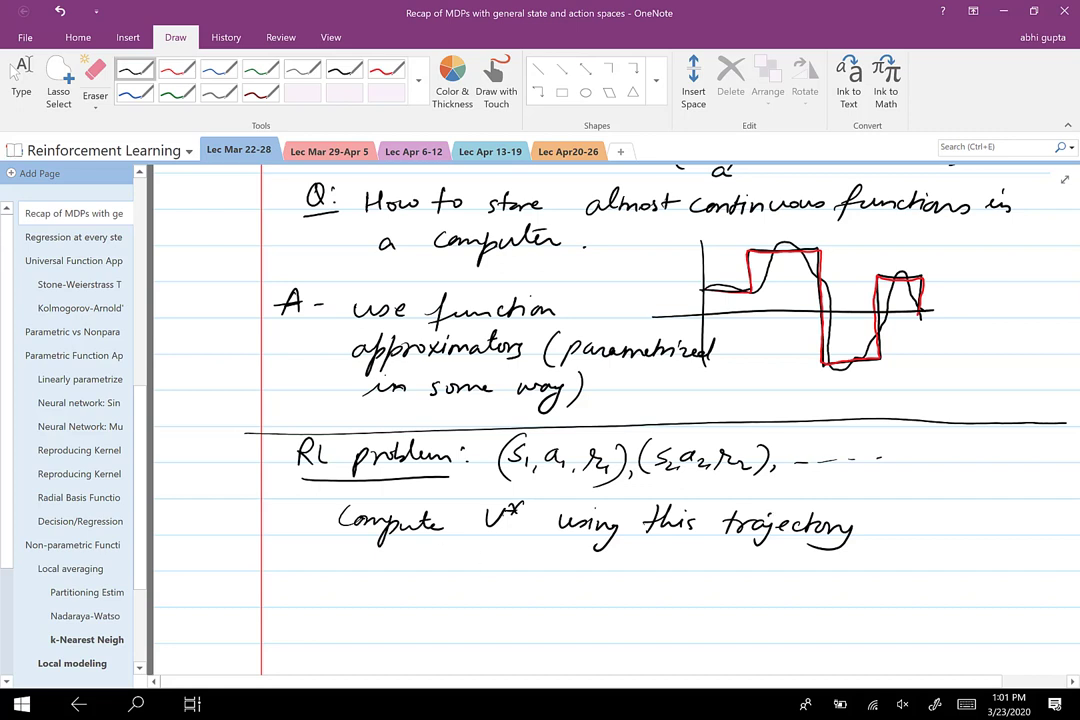
pyautogui.moveTo(486, 540); pyautogui.dragTo(483, 559)
# - Write 'Compute an approximation to V*' and begin the bracketed note '(so that'
pyautogui.moveTo(346, 588)
pyautogui.mouseDown()
pyautogui.moveTo(344, 606)
pyautogui.moveTo(540, 601)
pyautogui.moveTo(546, 622)
pyautogui.moveTo(592, 599)
pyautogui.moveTo(692, 604)
pyautogui.mouseUp()
pyautogui.moveTo(686, 596)
pyautogui.mouseDown()
pyautogui.moveTo(782, 595)
pyautogui.moveTo(800, 620)
pyautogui.mouseUp()
pyautogui.click(797, 603)
pyautogui.moveTo(816, 592)
pyautogui.mouseDown()
pyautogui.moveTo(808, 608)
pyautogui.moveTo(836, 598)
pyautogui.moveTo(866, 606)
pyautogui.mouseUp()
pyautogui.moveTo(874, 586)
pyautogui.mouseDown()
pyautogui.moveTo(884, 604)
pyautogui.moveTo(900, 604)
pyautogui.mouseUp()
pyautogui.moveTo(904, 586); pyautogui.dragTo(932, 616)
# - Continue the bracketed note with 'it is easy to' onto the next line
pyautogui.click(923, 588)
pyautogui.moveTo(918, 598); pyautogui.dragTo(988, 606)
pyautogui.moveTo(1004, 598); pyautogui.dragTo(994, 606)
pyautogui.moveTo(420, 636)
pyautogui.mouseDown()
pyautogui.moveTo(414, 645)
pyautogui.moveTo(440, 646)
pyautogui.mouseUp()
pyautogui.moveTo(452, 632)
pyautogui.mouseDown()
pyautogui.moveTo(444, 646)
pyautogui.moveTo(464, 664)
pyautogui.moveTo(494, 648)
pyautogui.mouseUp()
pyautogui.moveTo(484, 636); pyautogui.dragTo(506, 635)
pyautogui.moveTo(520, 636); pyautogui.dragTo(550, 648)
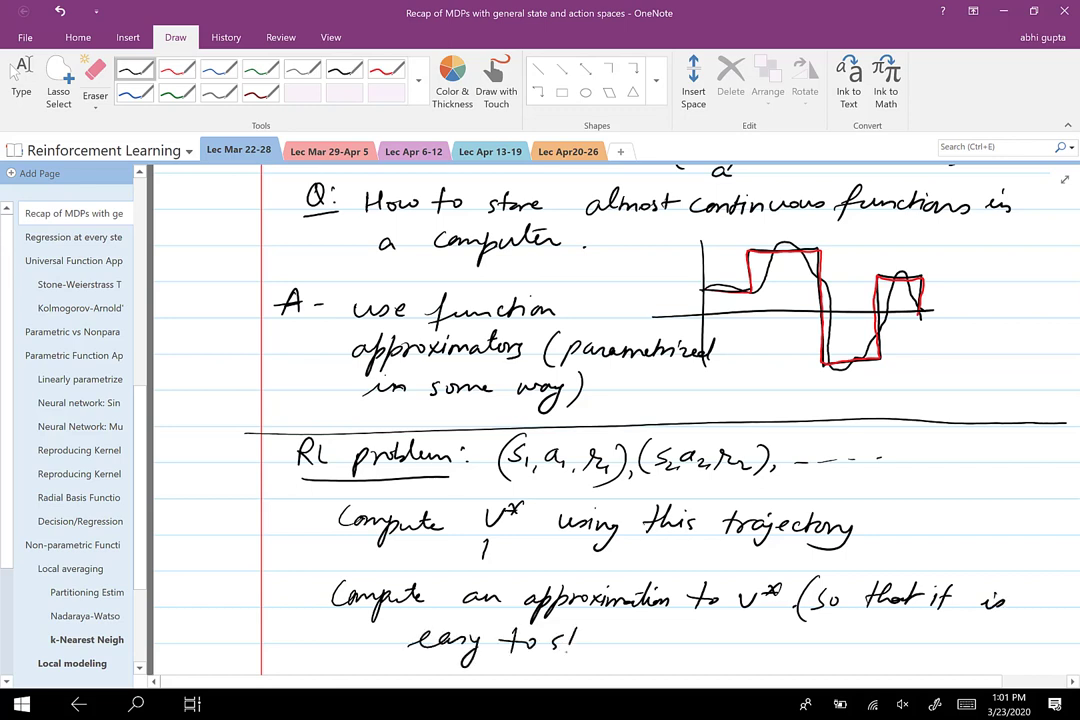